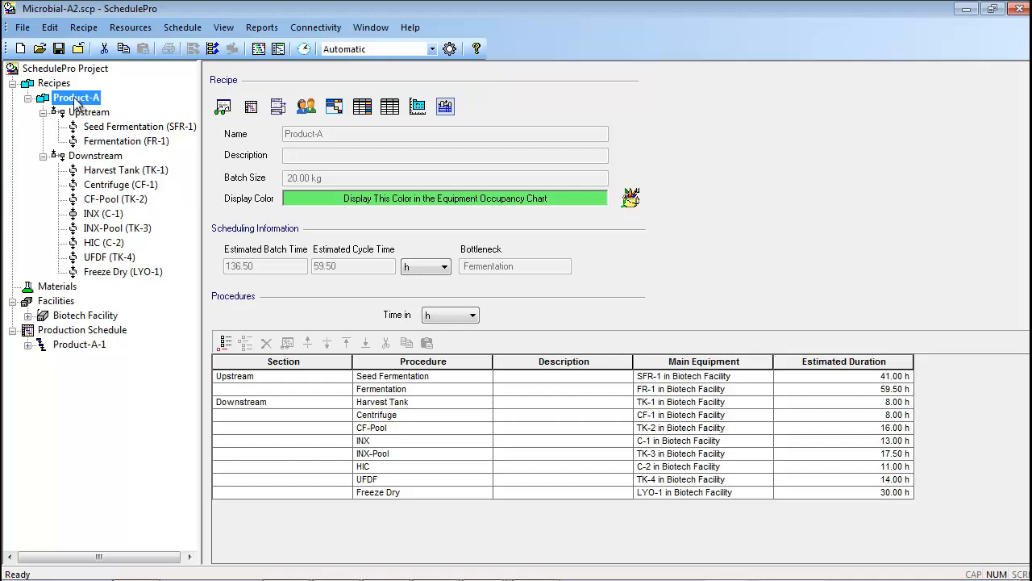
Review the Gantt chart of the Product-A recipe, widening the task table to include the End Time column.
{"action": "left_click", "coordinate": [251, 108]}
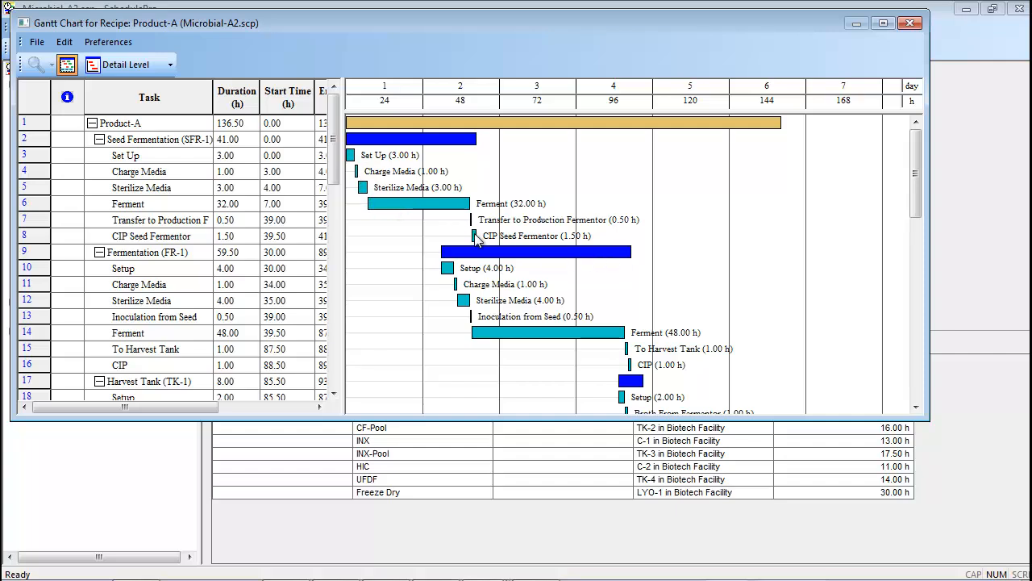
{"action": "left_click_drag", "start_coordinate": [344, 205], "coordinate": [385, 205]}
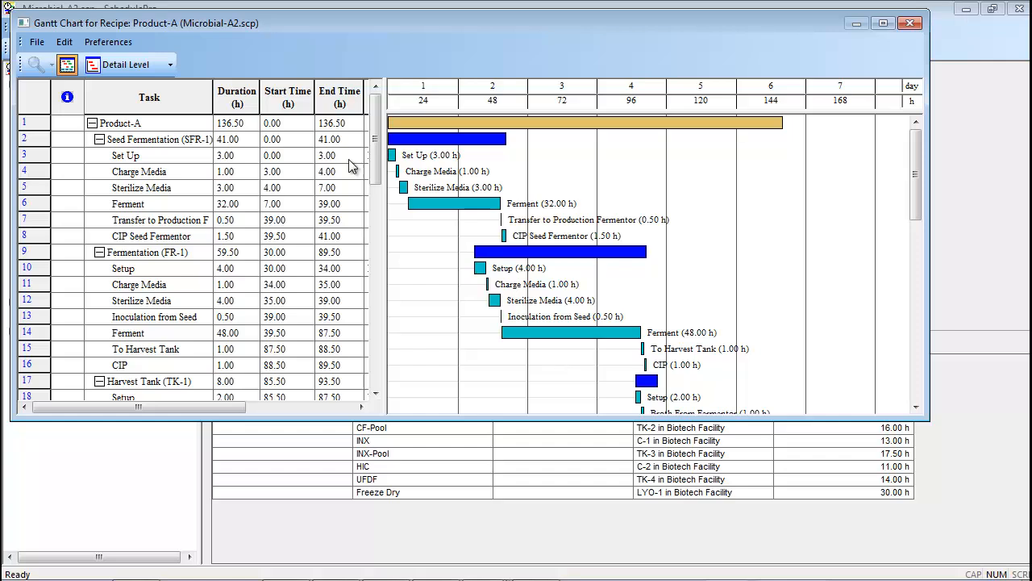
{"action": "left_click", "coordinate": [909, 25]}
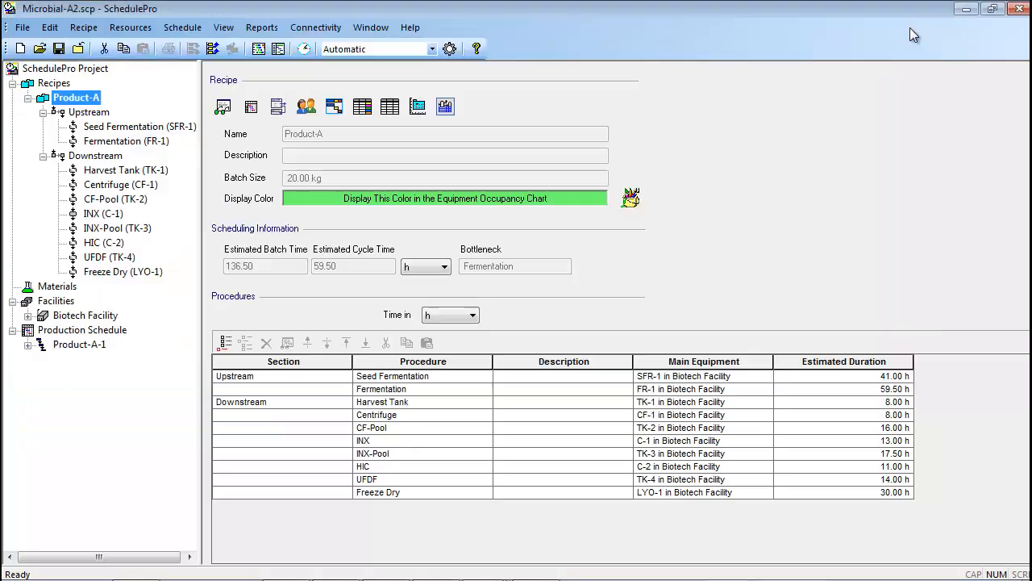
From the Product-A block diagram, inspect the duration and scheduling settings of the Ferment operation in Fermentation.
{"action": "left_click", "coordinate": [278, 108]}
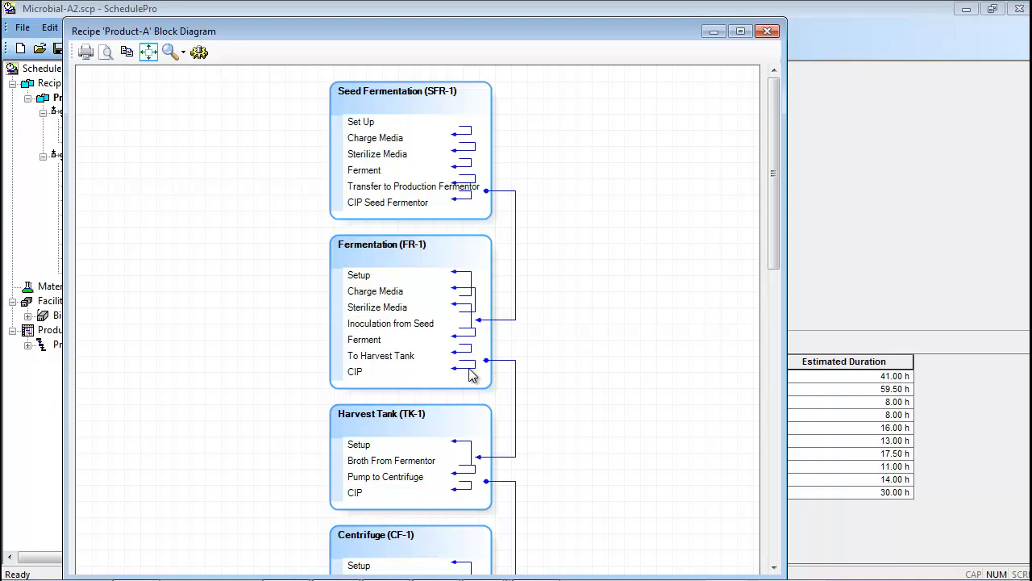
{"action": "double_click", "coordinate": [394, 340]}
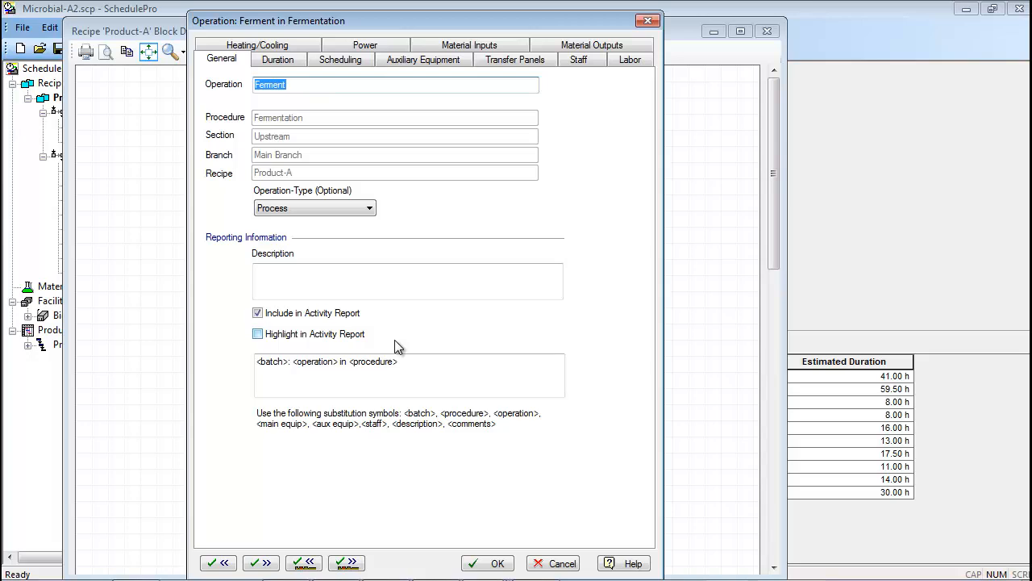
{"action": "left_click", "coordinate": [282, 62]}
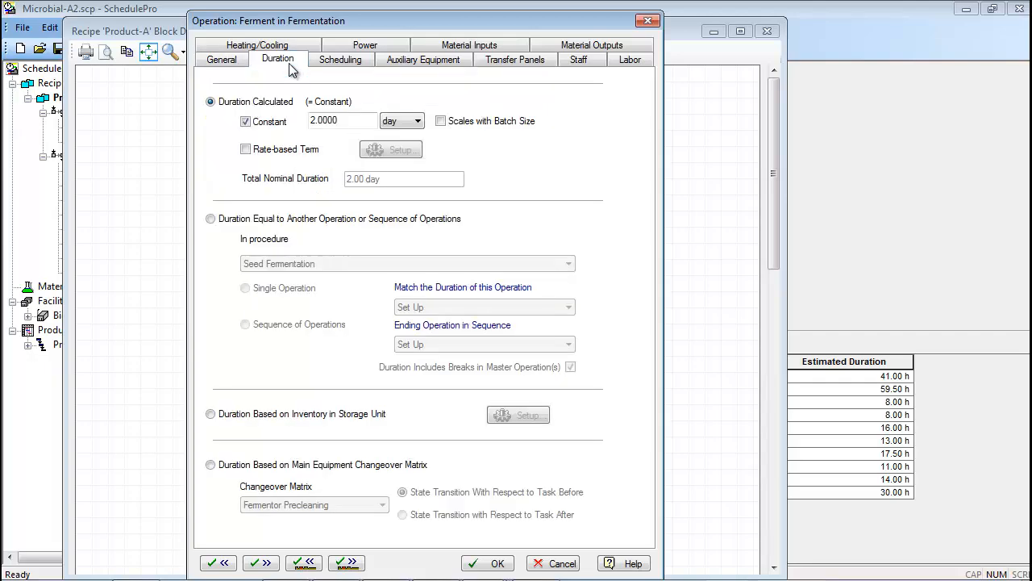
{"action": "left_click", "coordinate": [330, 64]}
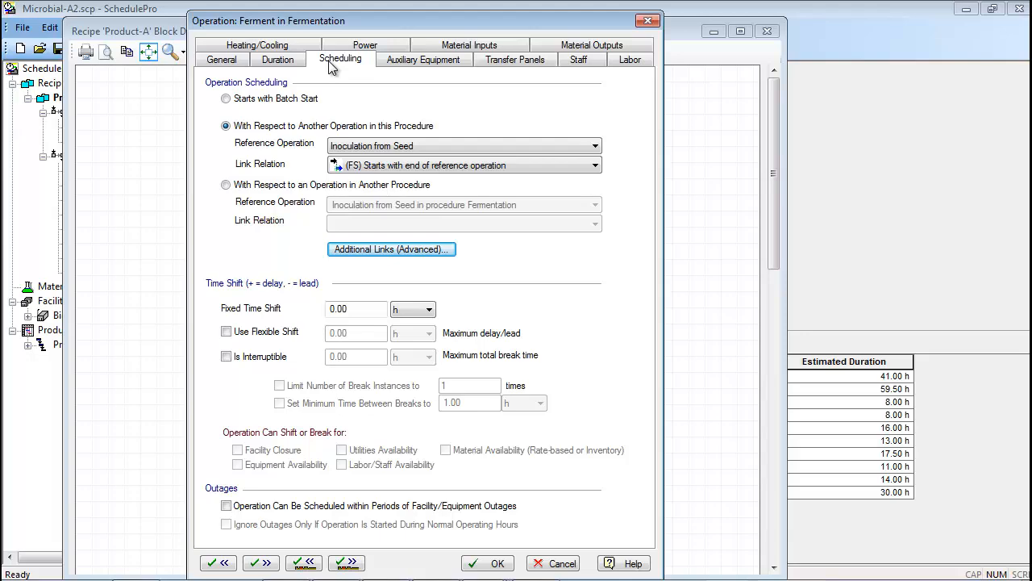
{"action": "left_click", "coordinate": [646, 21]}
{"action": "left_click", "coordinate": [767, 31]}
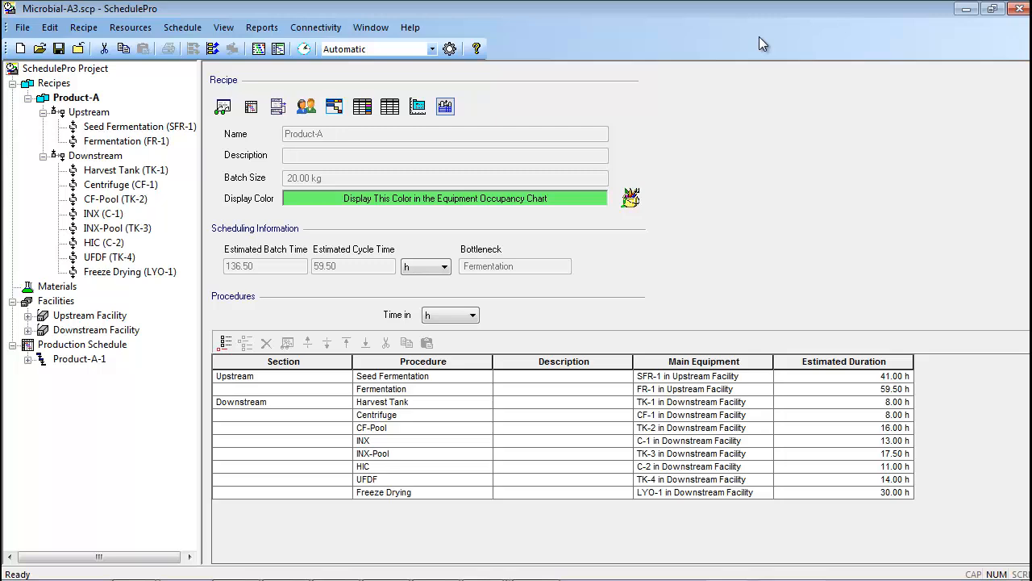
Examine the equipment occupancy chart of Microbial-A3.scp for the batches of campaign Product-A-1.
{"action": "left_click", "coordinate": [258, 49]}
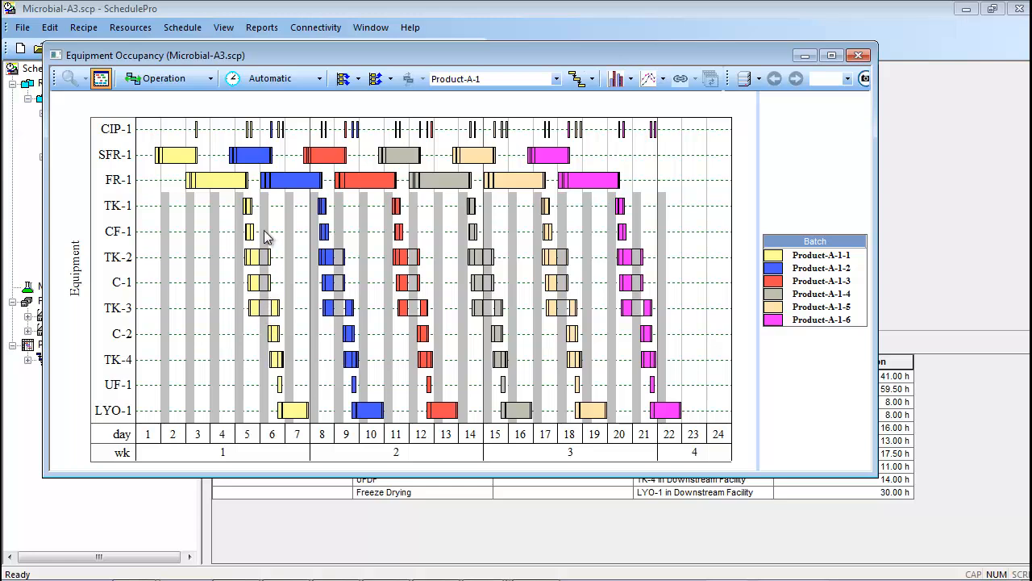
{"action": "mouse_move", "coordinate": [268, 236]}
{"action": "mouse_move", "coordinate": [264, 272]}
{"action": "mouse_move", "coordinate": [292, 426]}
{"action": "left_click", "coordinate": [858, 55]}
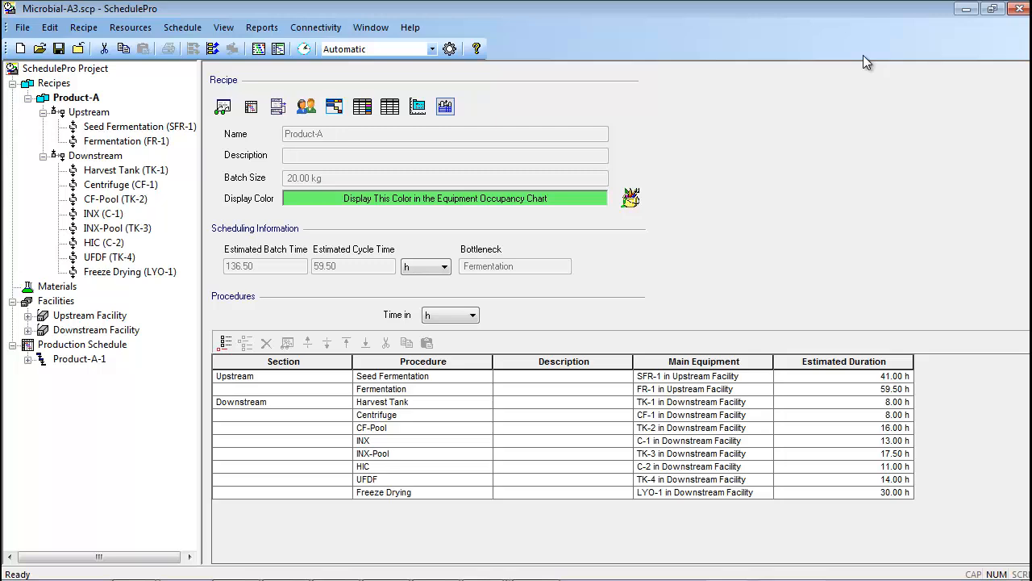
Open the scheduling settings of the Freeze Dry operation in the Freeze Drying (LYO-1) procedure.
{"action": "left_click", "coordinate": [170, 272]}
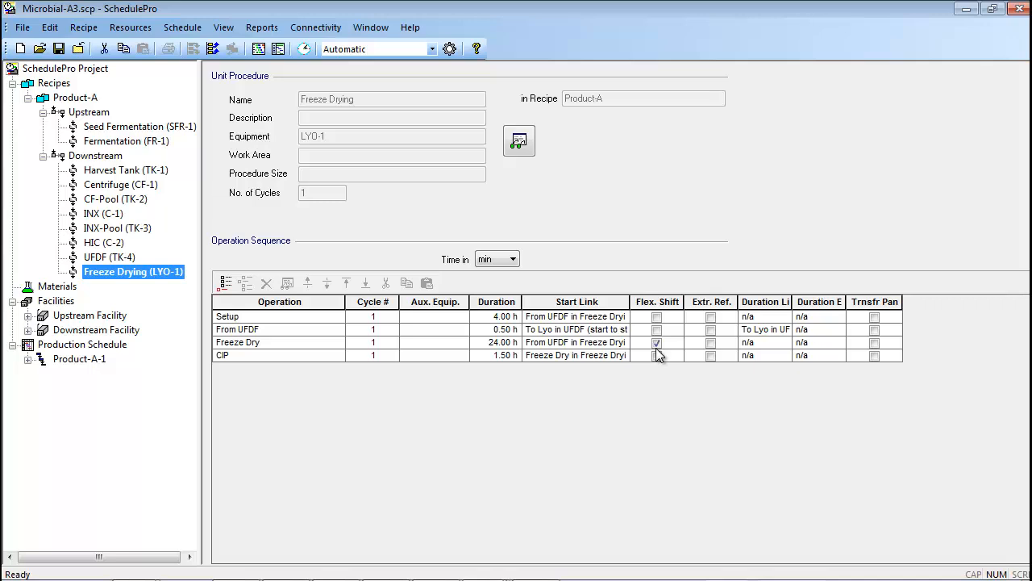
{"action": "left_click", "coordinate": [321, 343]}
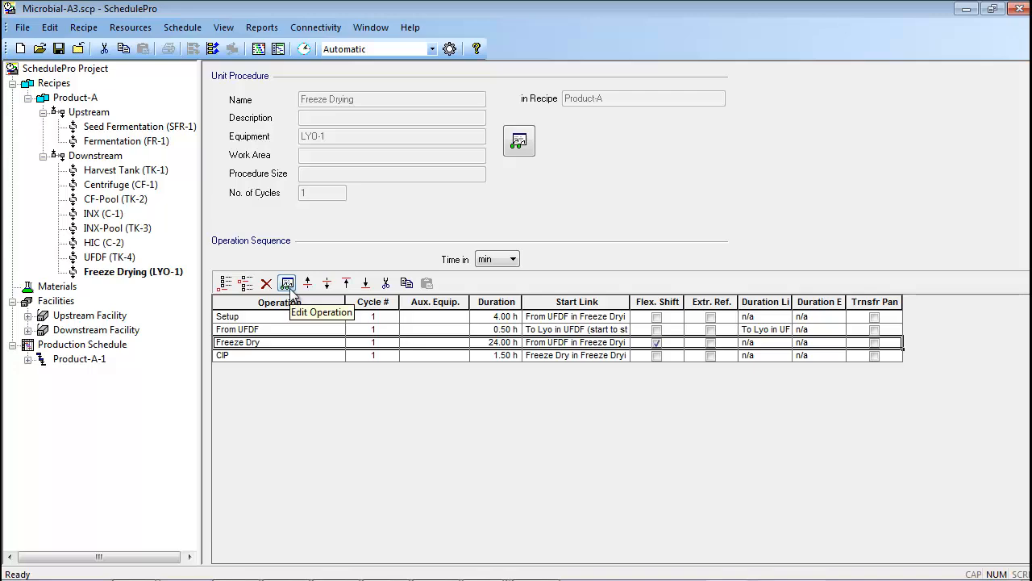
{"action": "left_click", "coordinate": [288, 284]}
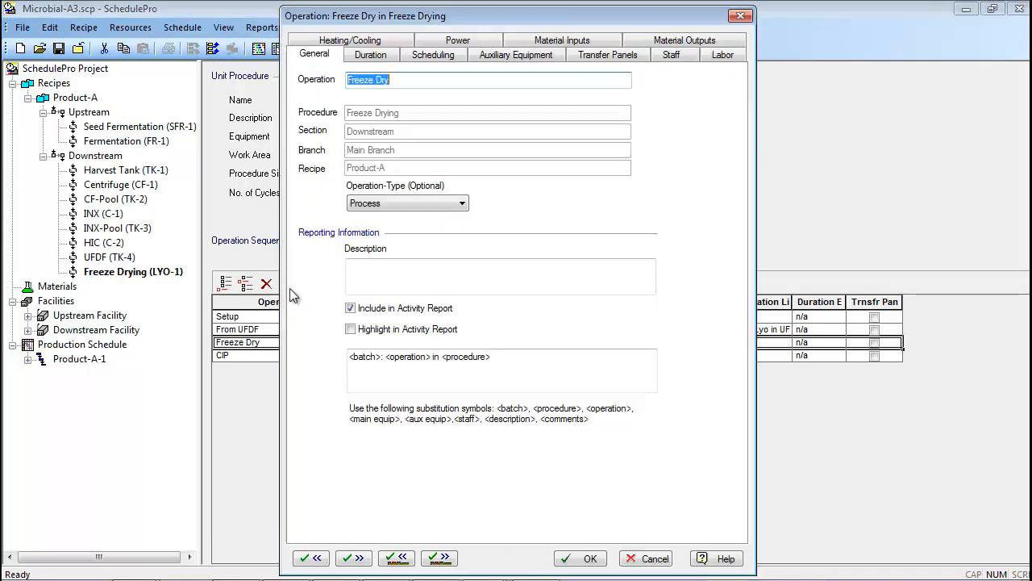
{"action": "left_click", "coordinate": [409, 56]}
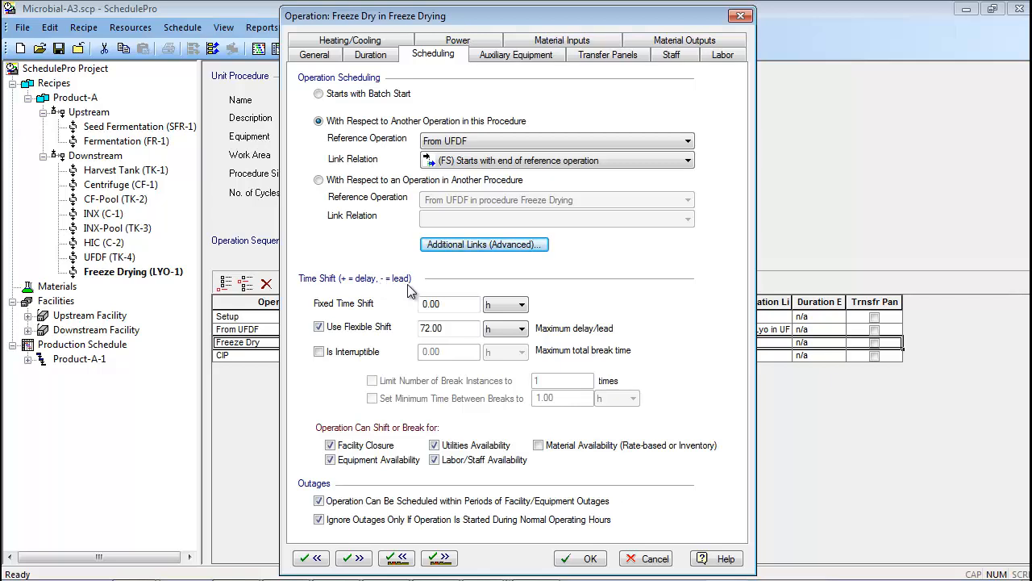
Try starting Freeze Dry with the start of From UFDF, using a fixed time shift of -5 h and a flexible shift of 0 h.
{"action": "left_click", "coordinate": [492, 164]}
{"action": "left_click", "coordinate": [491, 176]}
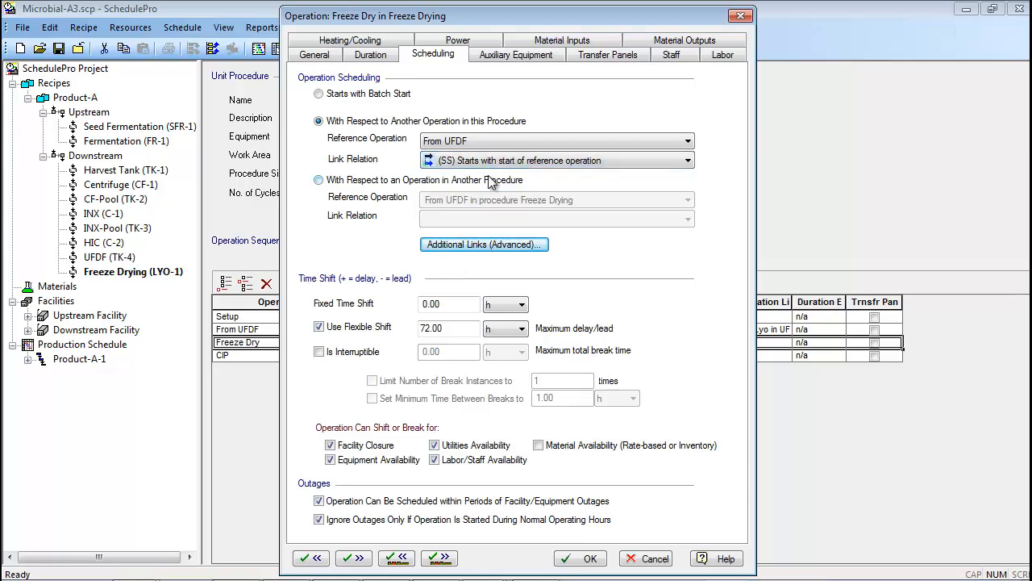
{"action": "double_click", "coordinate": [461, 304]}
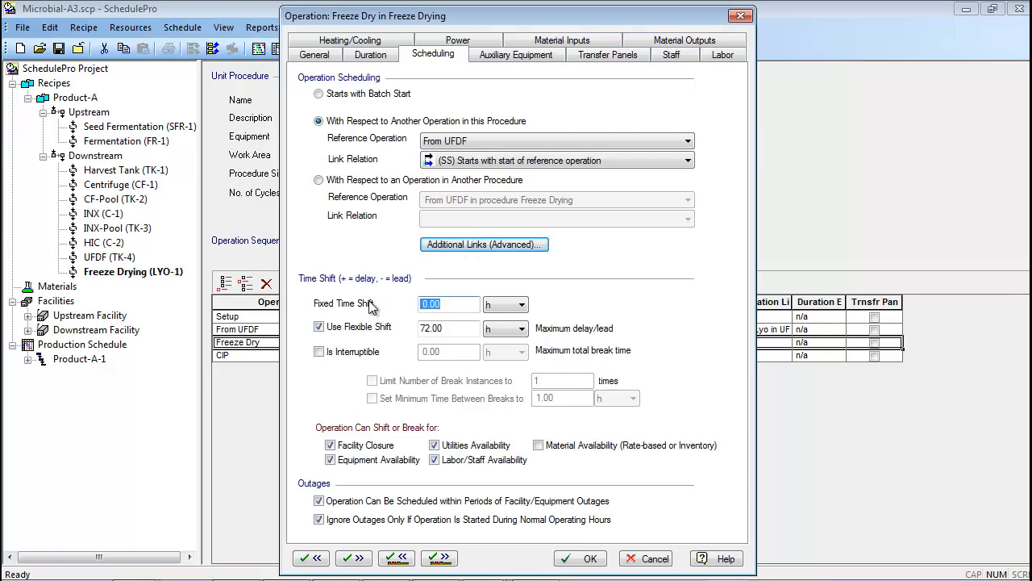
{"action": "type", "text": "-5"}
{"action": "double_click", "coordinate": [423, 329]}
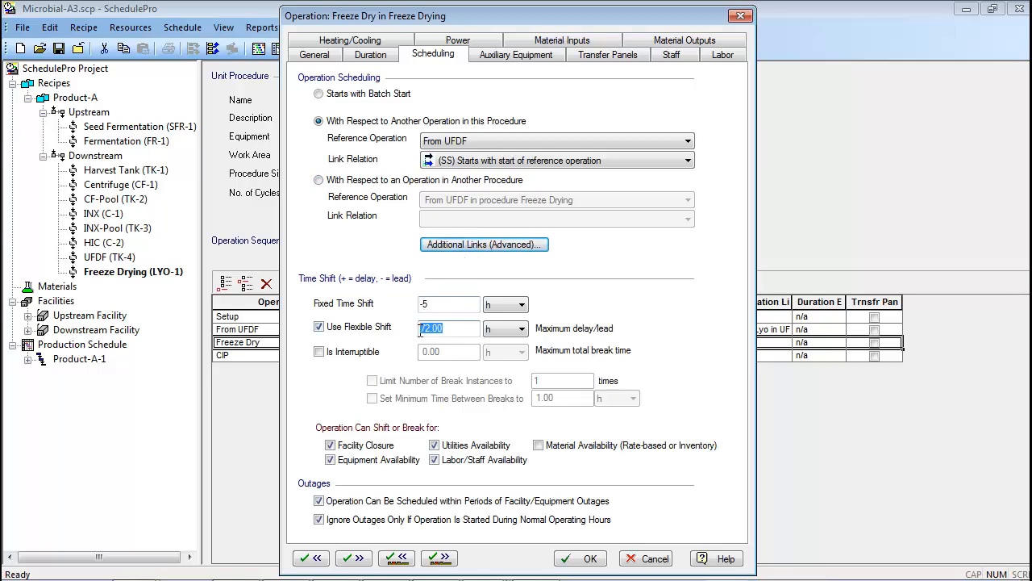
{"action": "type", "text": "0"}
Set Freeze Dry to start with the end of its reference operation, with a fixed time shift of 0 h and flexible shift of 72 h.
{"action": "left_click", "coordinate": [572, 165]}
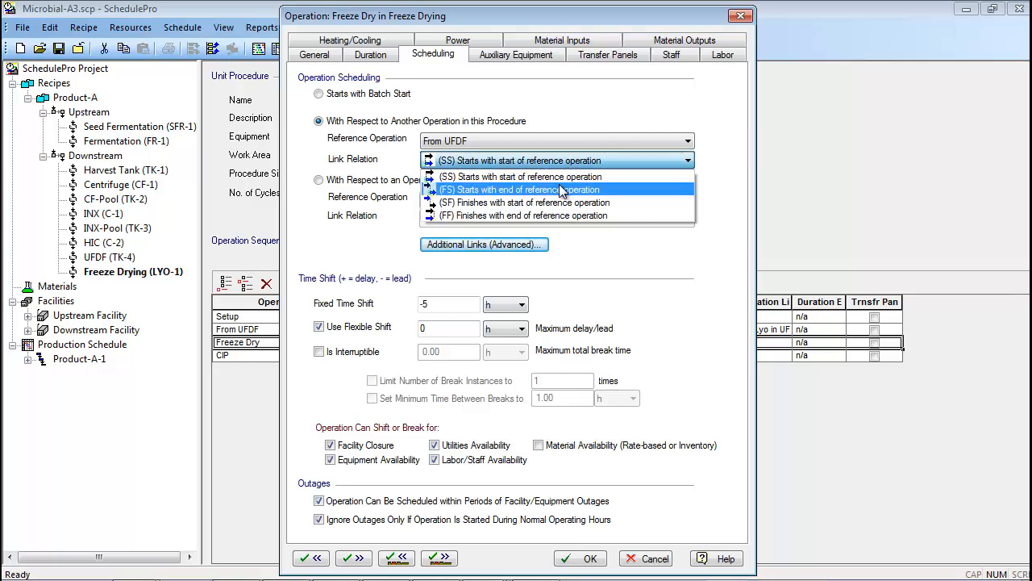
{"action": "left_click", "coordinate": [562, 190]}
{"action": "left_click_drag", "start_coordinate": [457, 305], "coordinate": [402, 303]}
{"action": "type", "text": "0"}
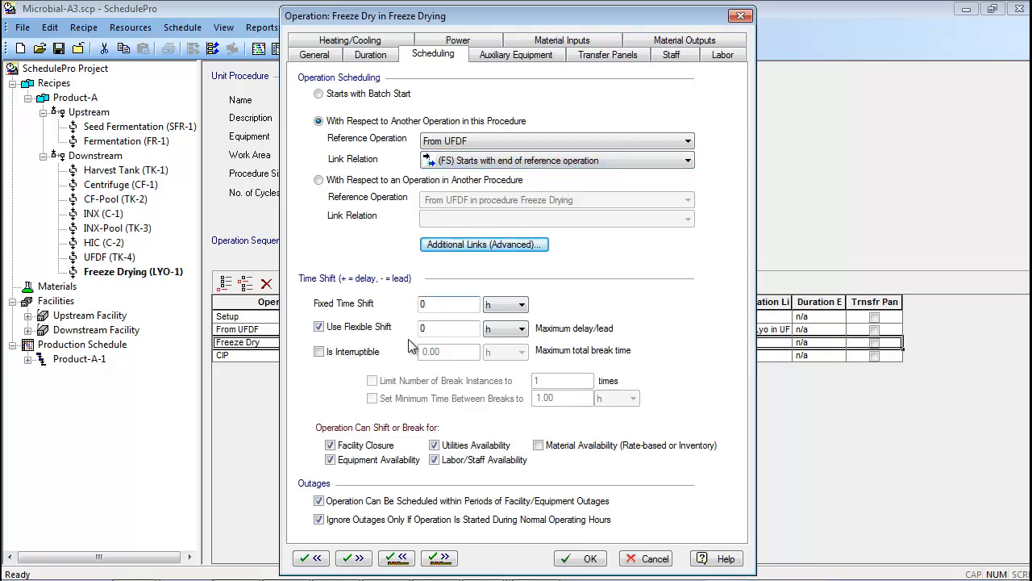
{"action": "left_click_drag", "start_coordinate": [456, 328], "coordinate": [396, 333]}
{"action": "type", "text": "72"}
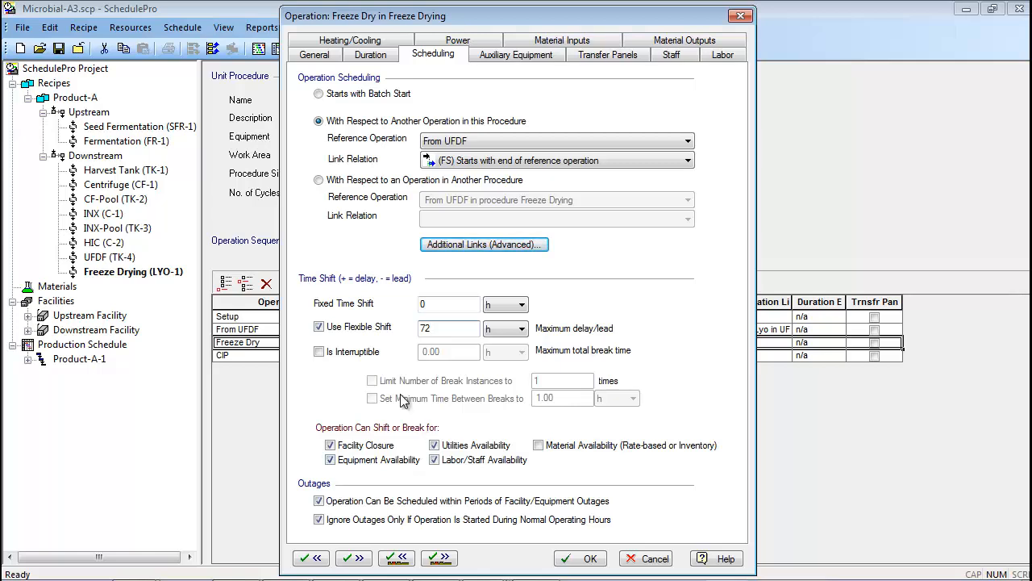
Make the Freeze Dry operation interruptible and accept its scheduling settings.
{"action": "left_click", "coordinate": [319, 353]}
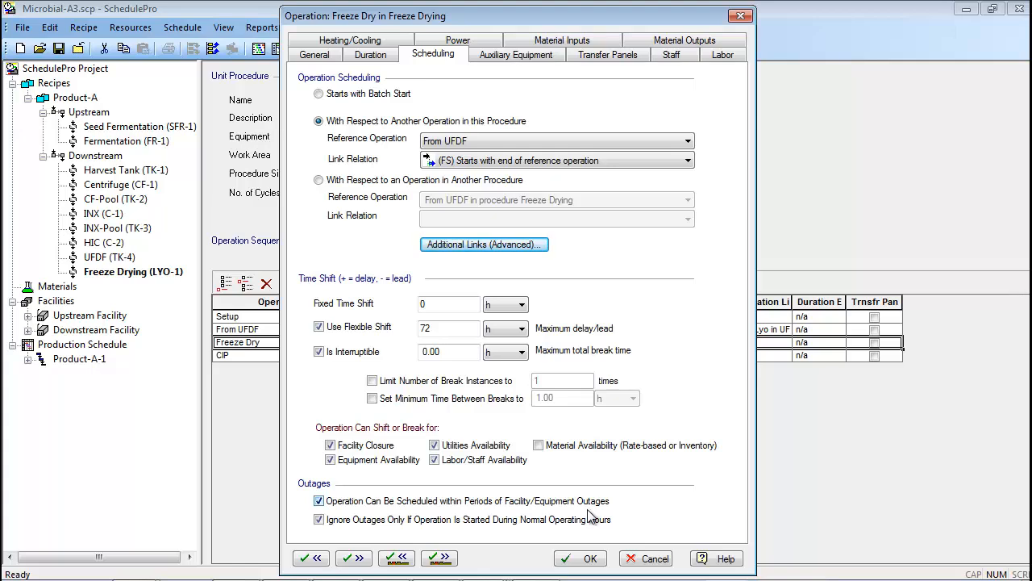
{"action": "left_click", "coordinate": [588, 559]}
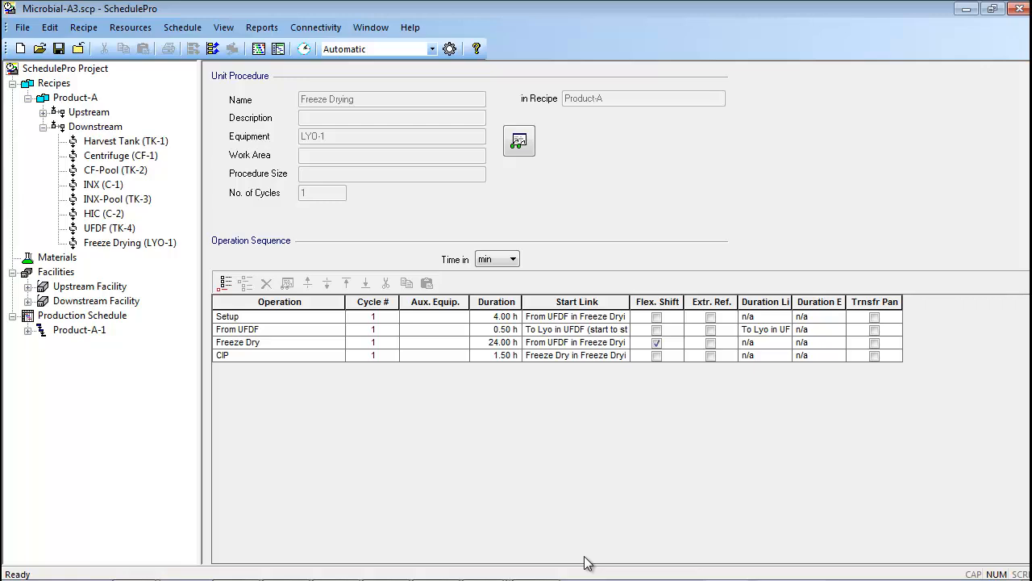
Switch to the Microbial-A2.scp project and review its equipment occupancy chart.
{"action": "left_click", "coordinate": [491, 567]}
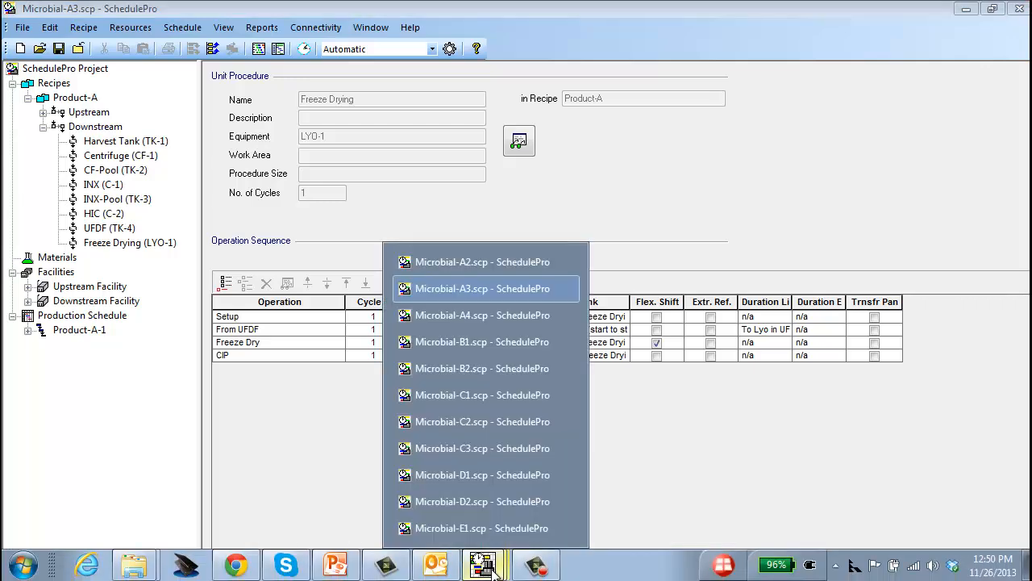
{"action": "left_click", "coordinate": [479, 264]}
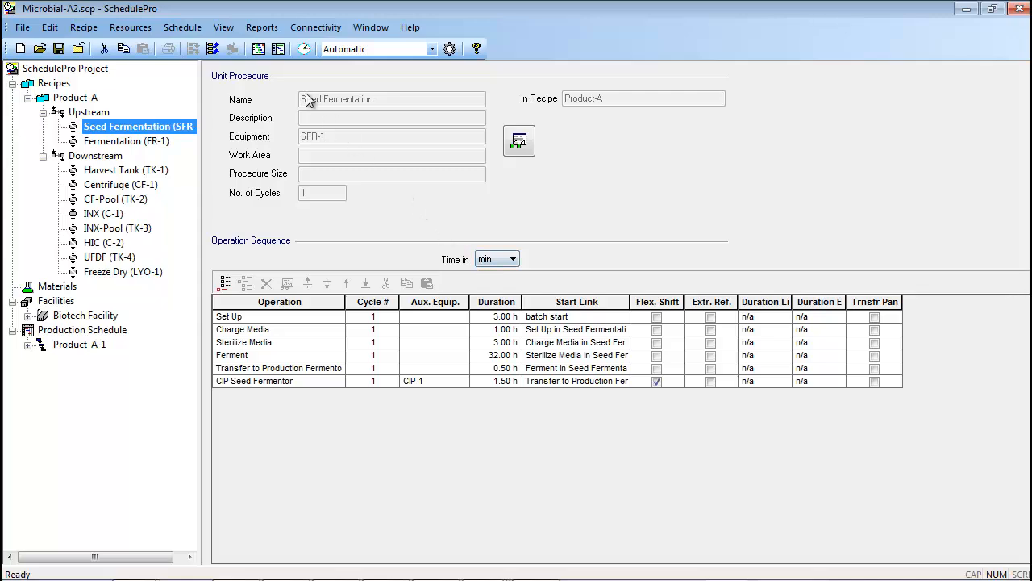
{"action": "left_click", "coordinate": [258, 50]}
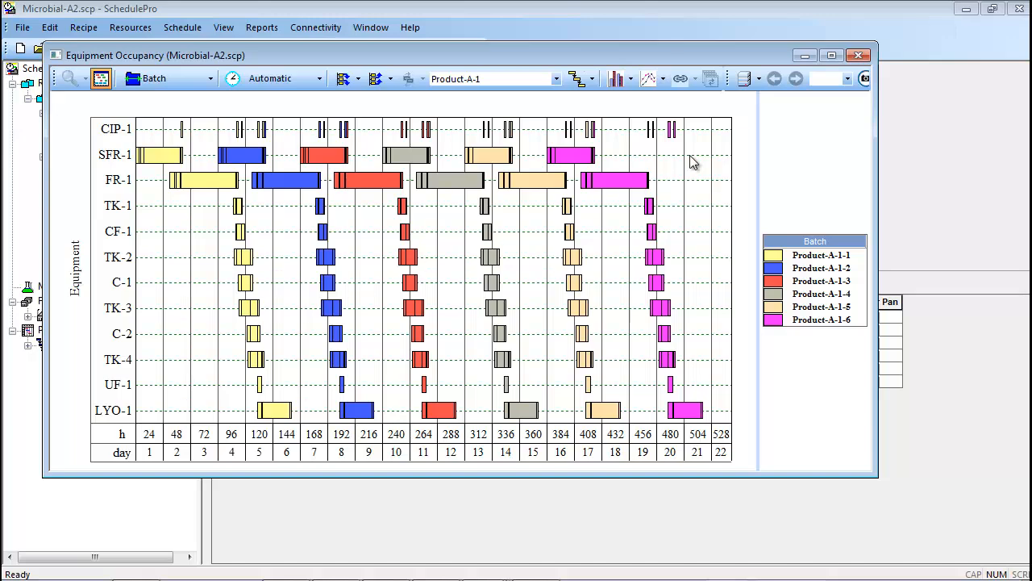
{"action": "left_click", "coordinate": [858, 55]}
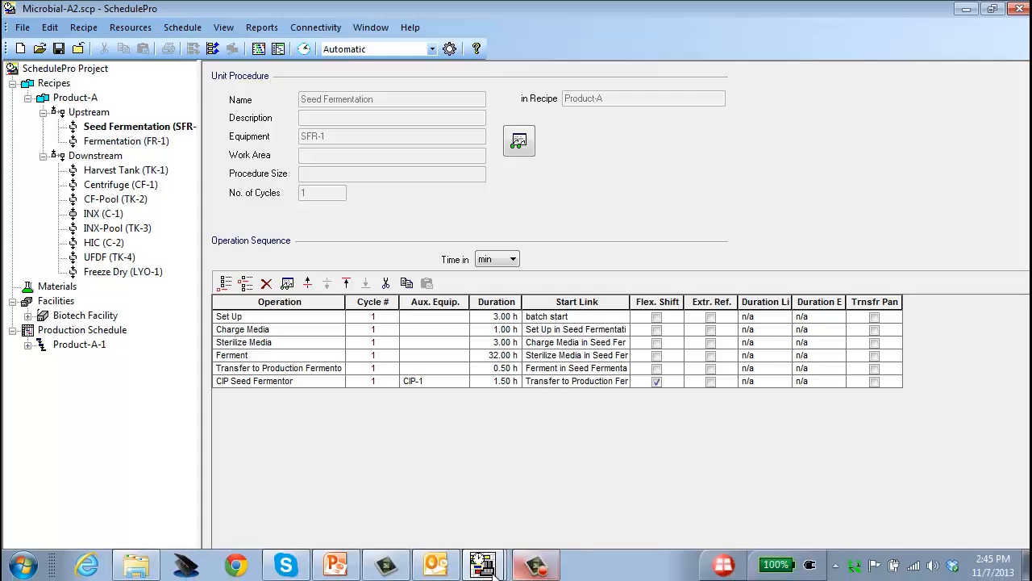
Switch to the Microbial-A4.scp project and examine the use of the seed and production fermentors in its equipment occupancy chart.
{"action": "left_click", "coordinate": [490, 565]}
{"action": "left_click", "coordinate": [488, 321]}
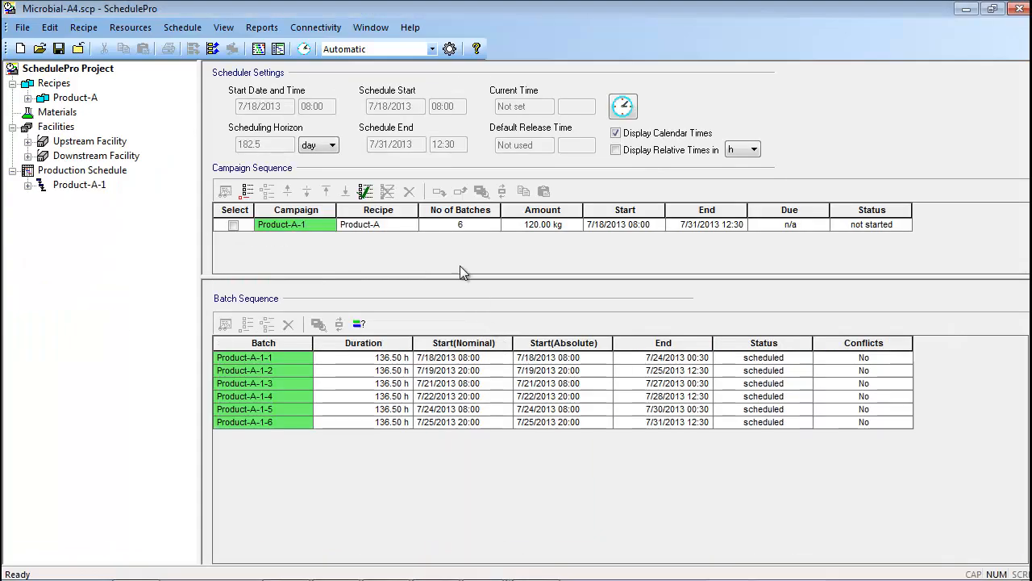
{"action": "left_click", "coordinate": [261, 50]}
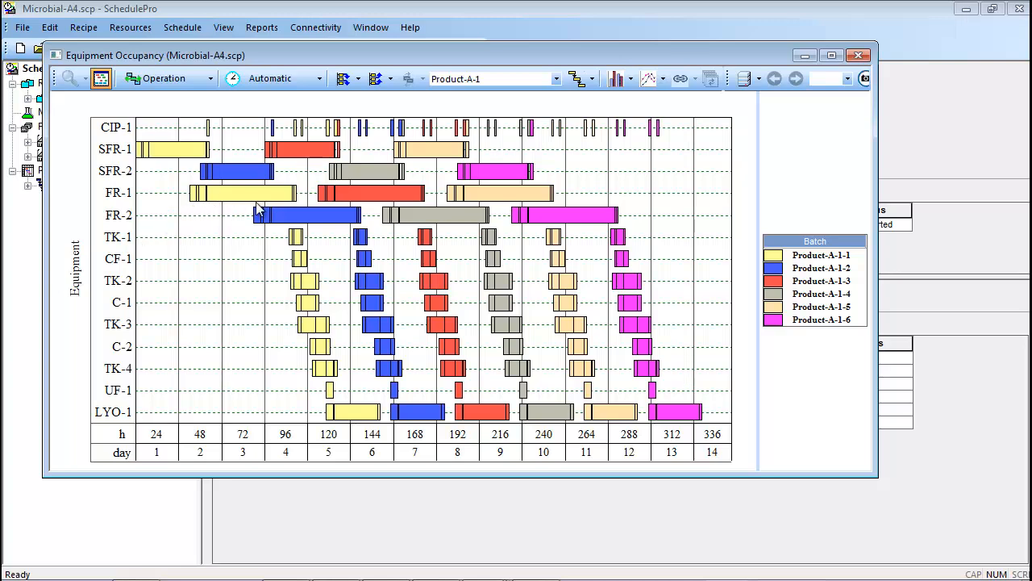
{"action": "mouse_move", "coordinate": [297, 204]}
{"action": "mouse_move", "coordinate": [421, 203]}
{"action": "left_click", "coordinate": [857, 57]}
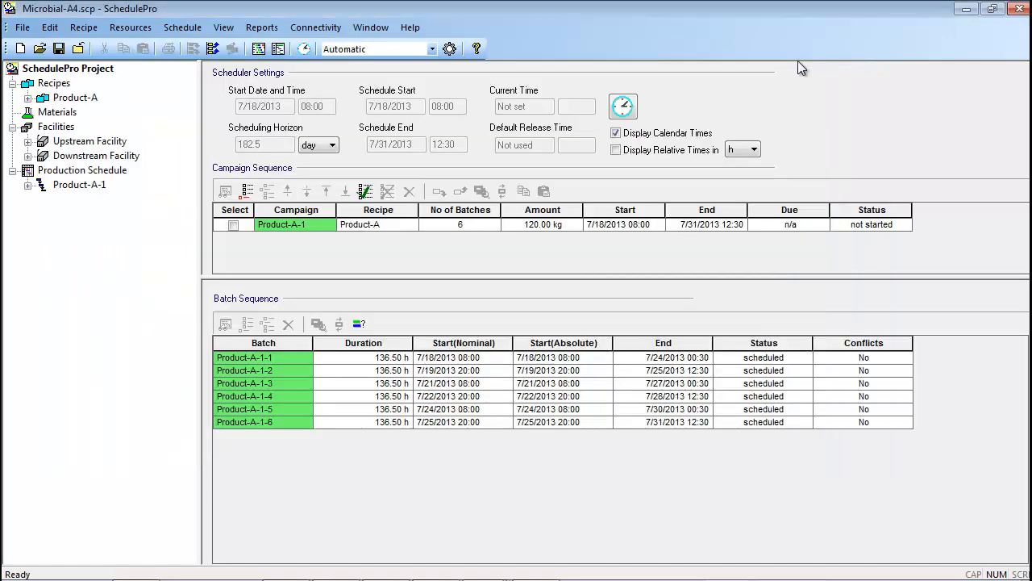
Inspect the main equipment pool of the Fermentation procedure in the Product-A recipe, leaving its settings unchanged.
{"action": "left_click", "coordinate": [87, 102]}
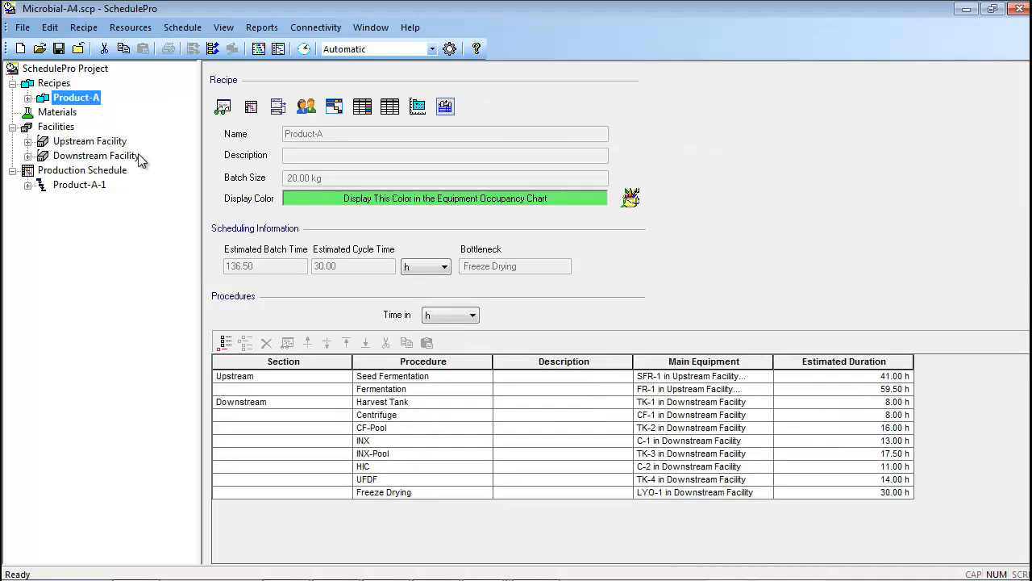
{"action": "left_click", "coordinate": [339, 393]}
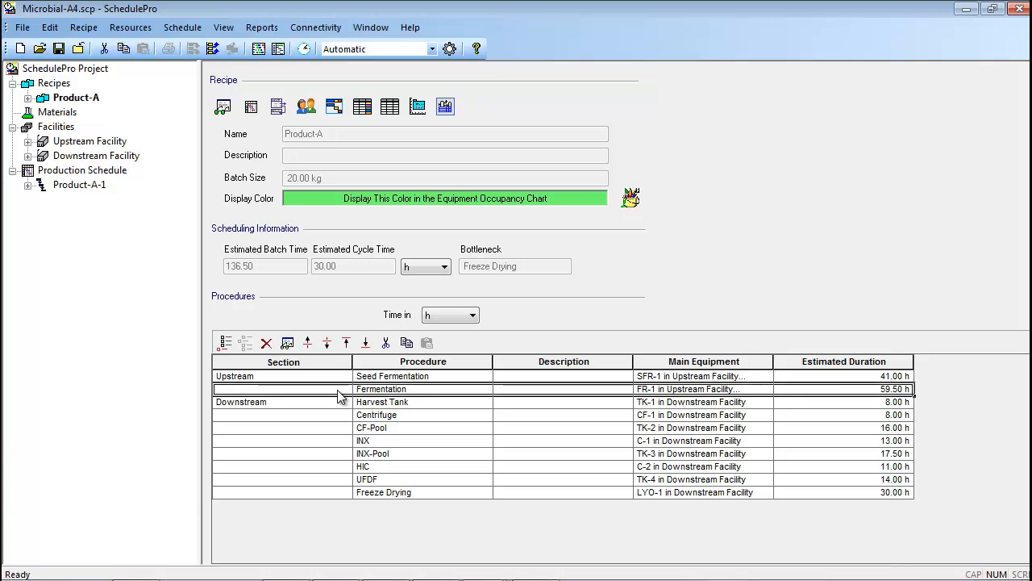
{"action": "left_click", "coordinate": [294, 350]}
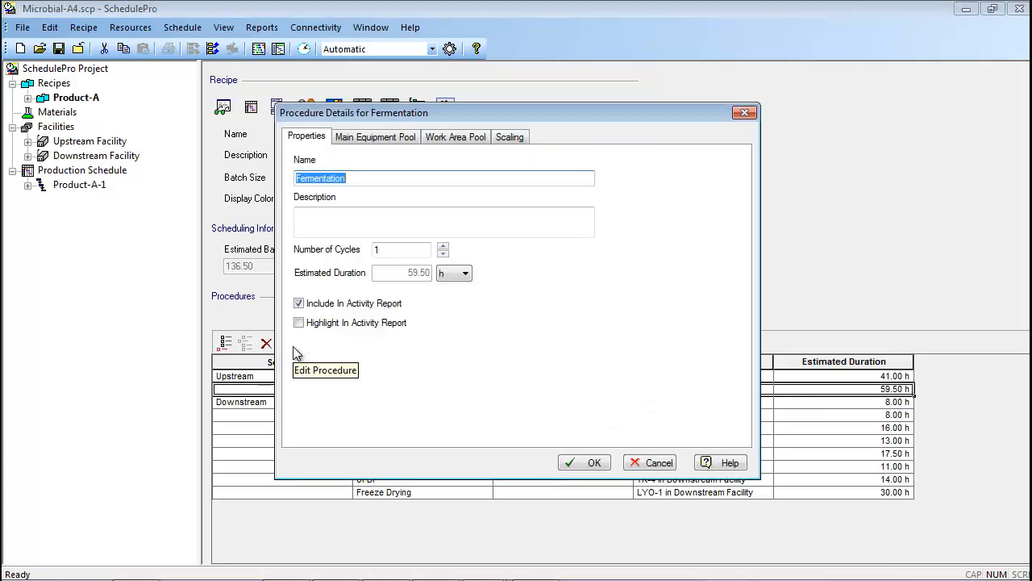
{"action": "left_click", "coordinate": [379, 137]}
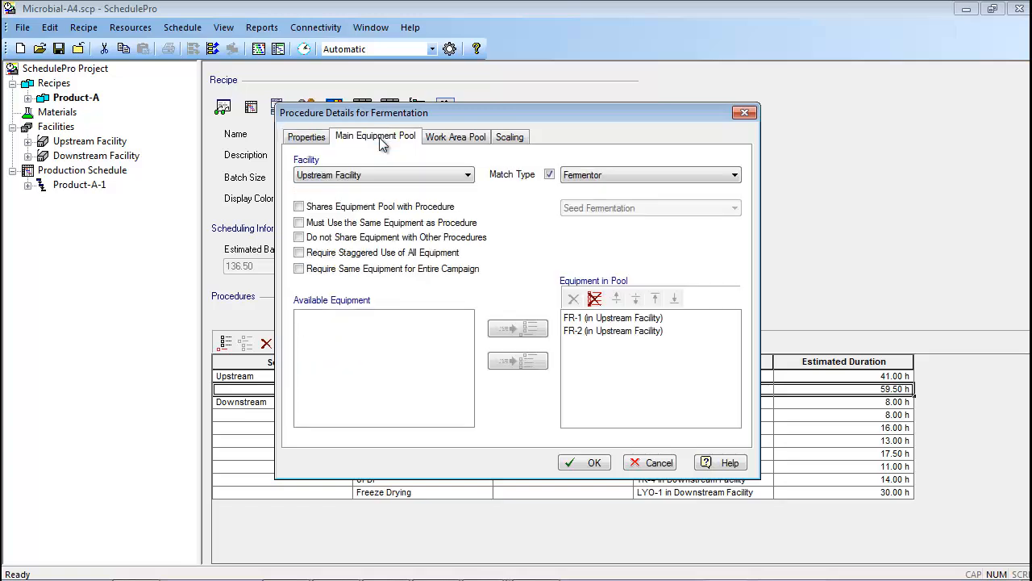
{"action": "left_click", "coordinate": [623, 331]}
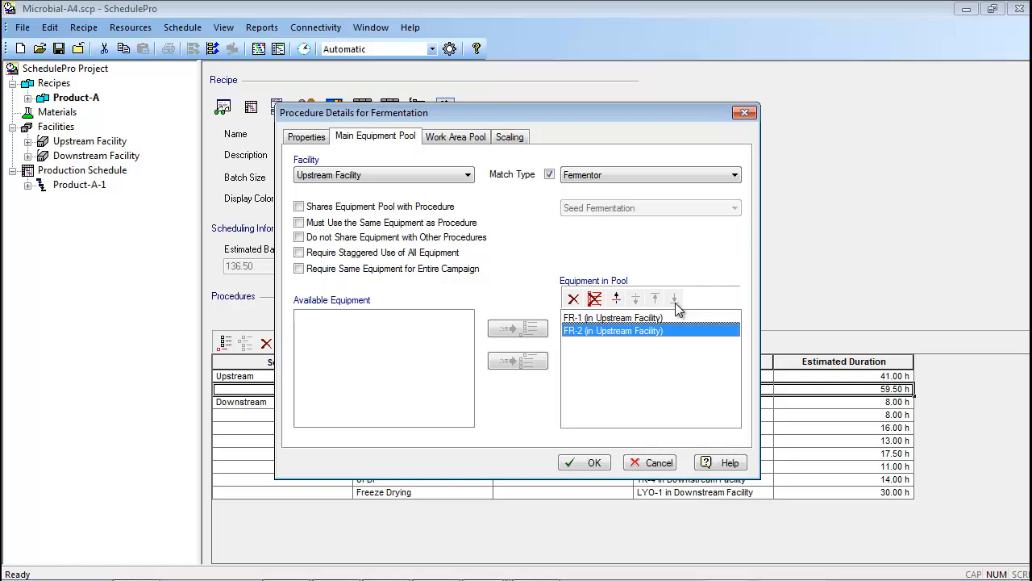
{"action": "left_click", "coordinate": [657, 460]}
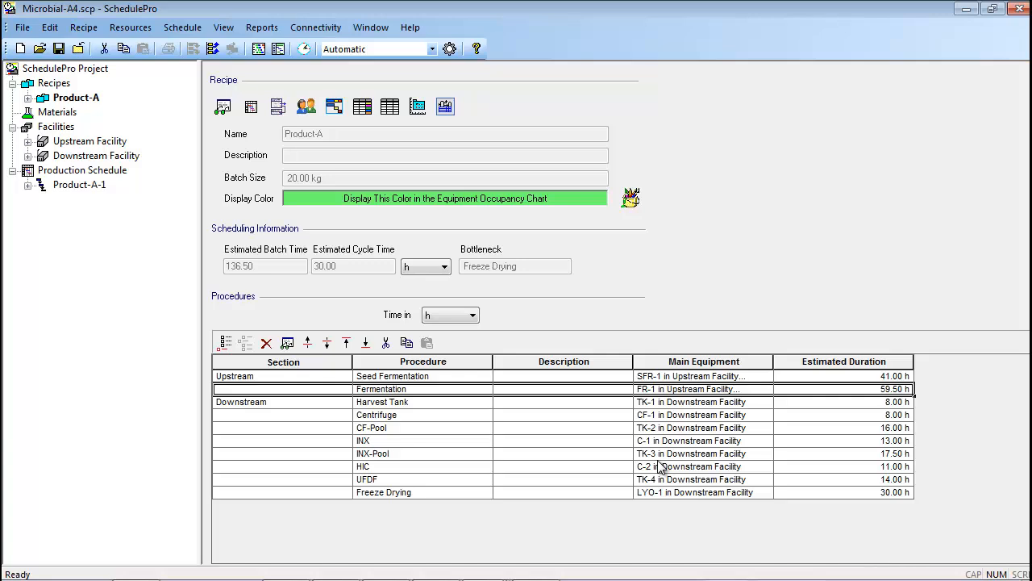